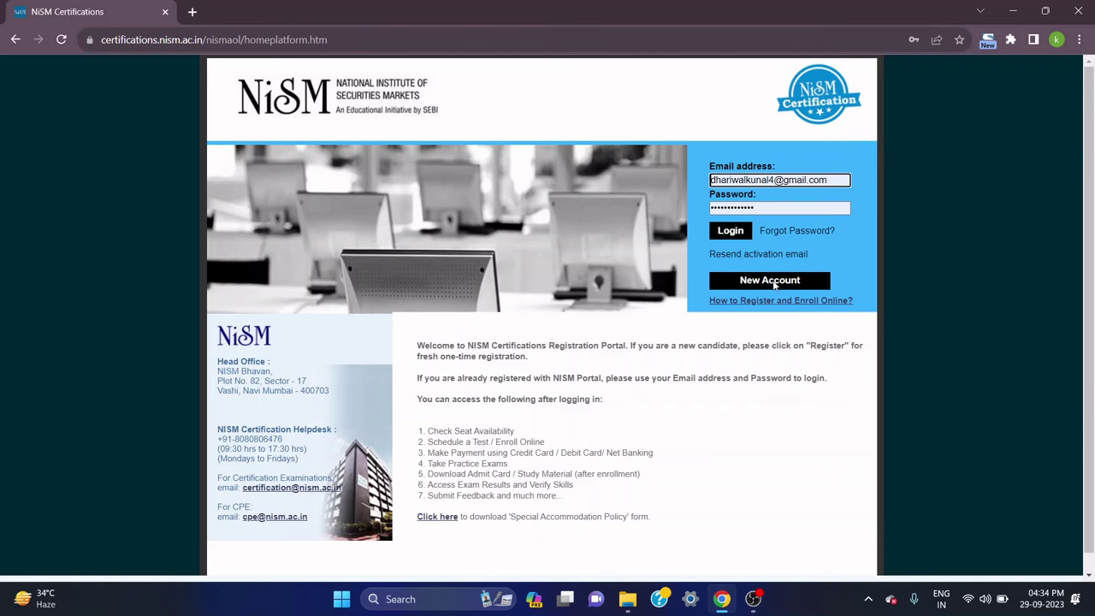
# Open the new-account registration form, review its required candidate details down to the end, and return to the login page.
pyautogui.click(774, 284)
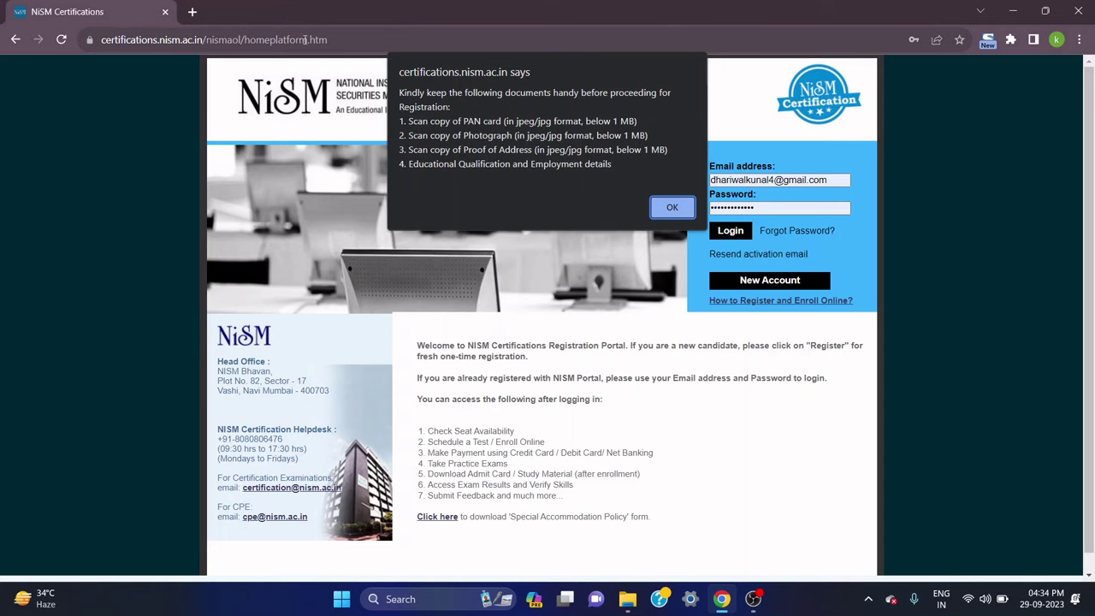
pyautogui.click(671, 209)
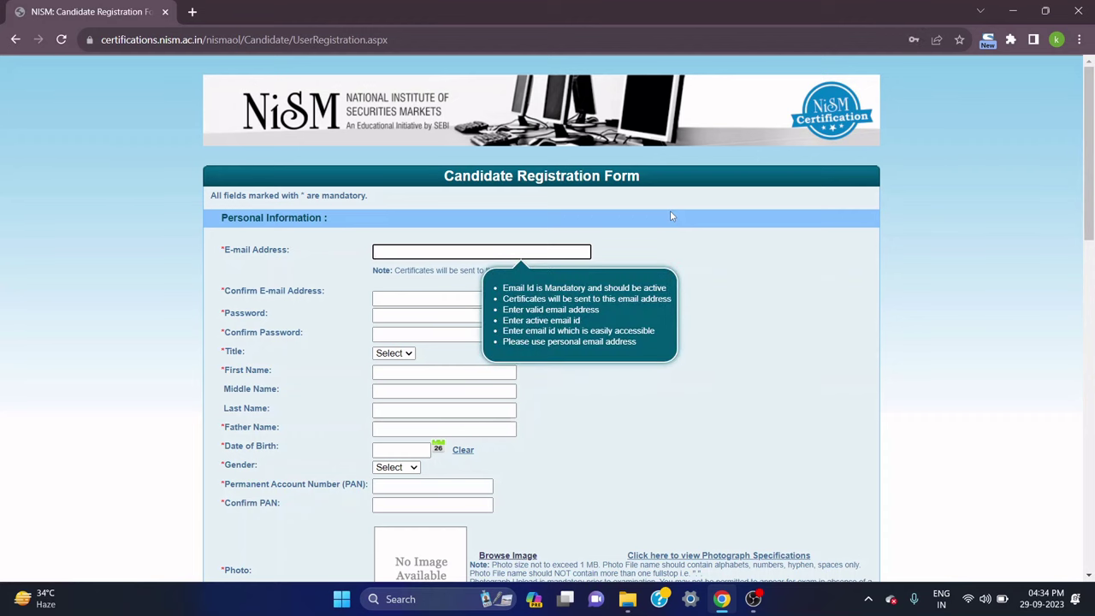
pyautogui.scroll(-9, 596, 212)
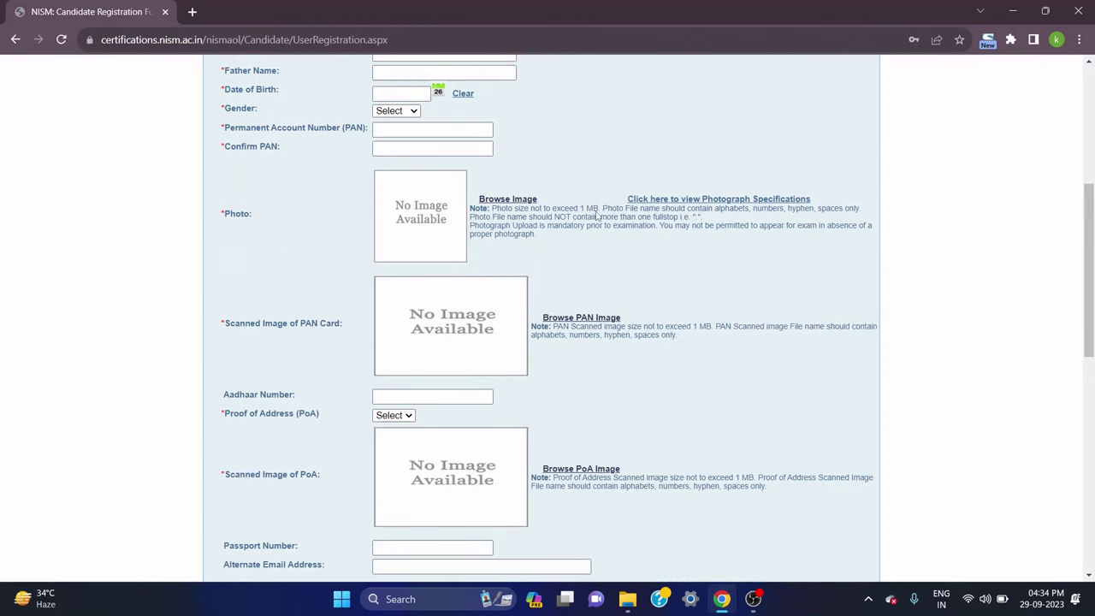
pyautogui.scroll(-3, 598, 222)
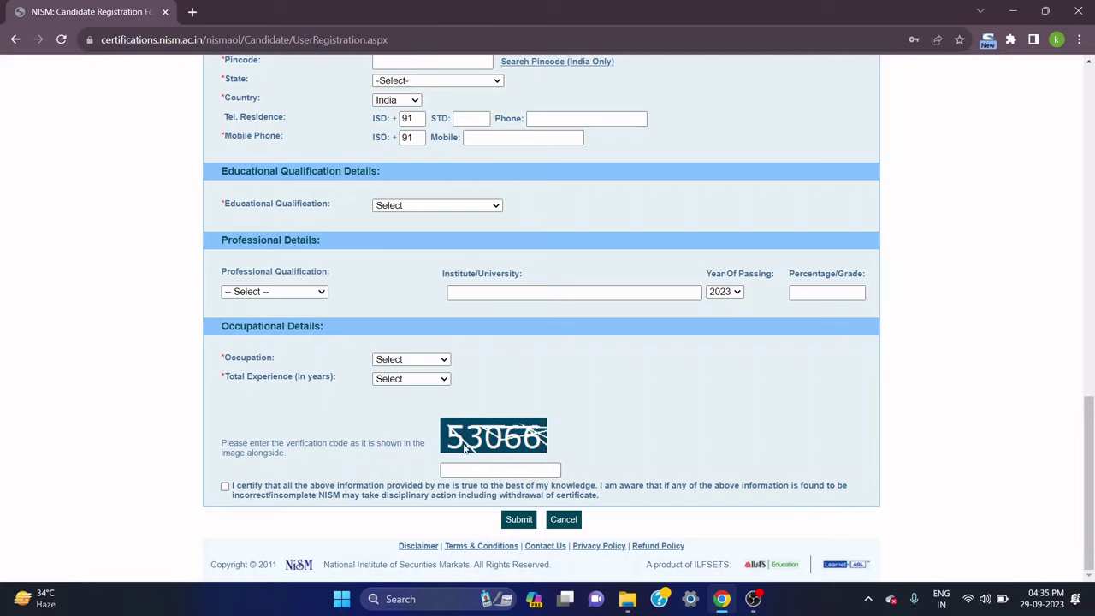
pyautogui.click(14, 40)
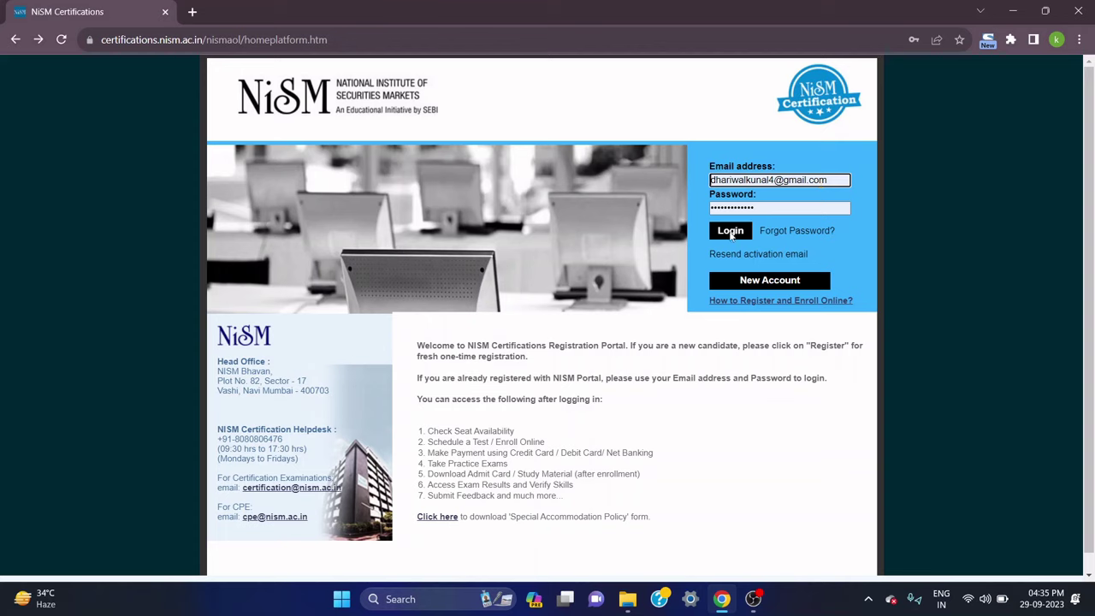
# Log in with the prefilled account credentials and open the list of examinations available for enrolment.
pyautogui.click(732, 234)
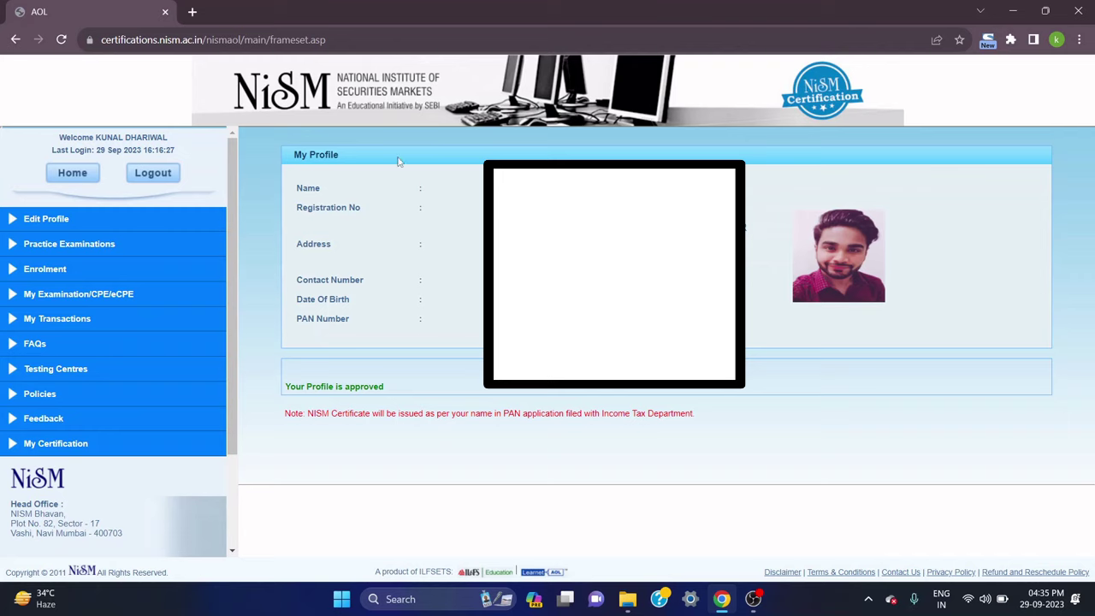
pyautogui.click(38, 272)
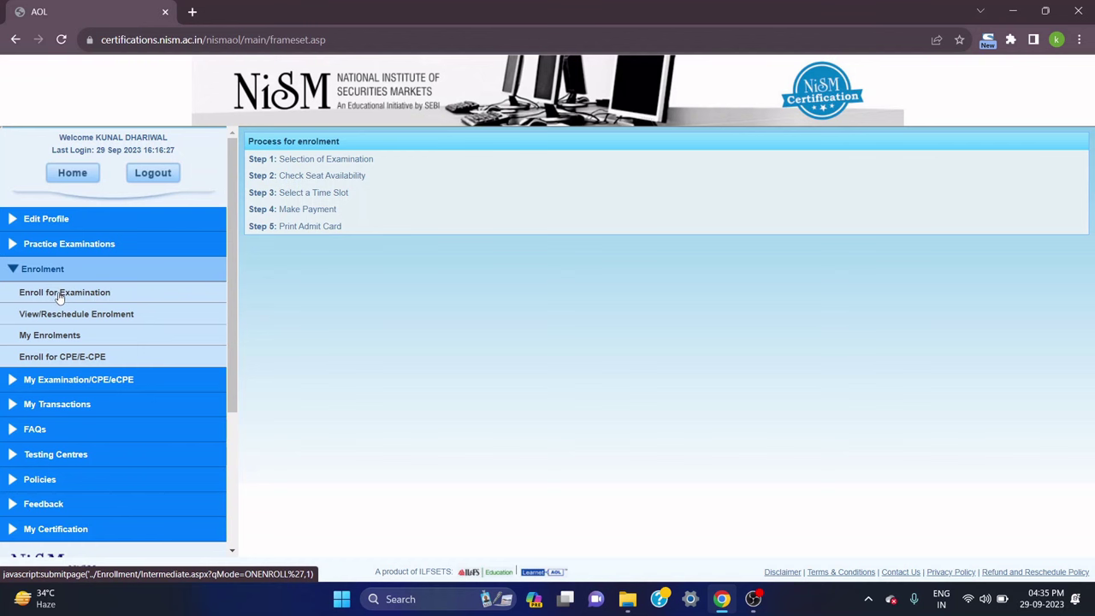
pyautogui.click(59, 295)
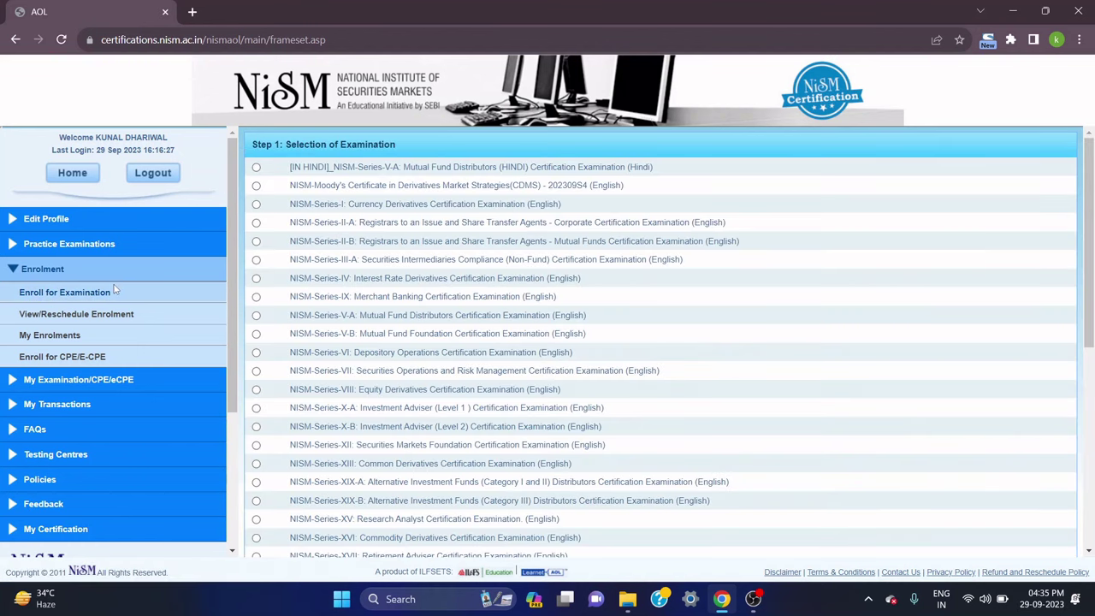
# Select NISM-Series-XVI: Commodity Derivatives Certification Examination (English) and proceed to testing centre selection.
pyautogui.scroll(-4, 398, 212)
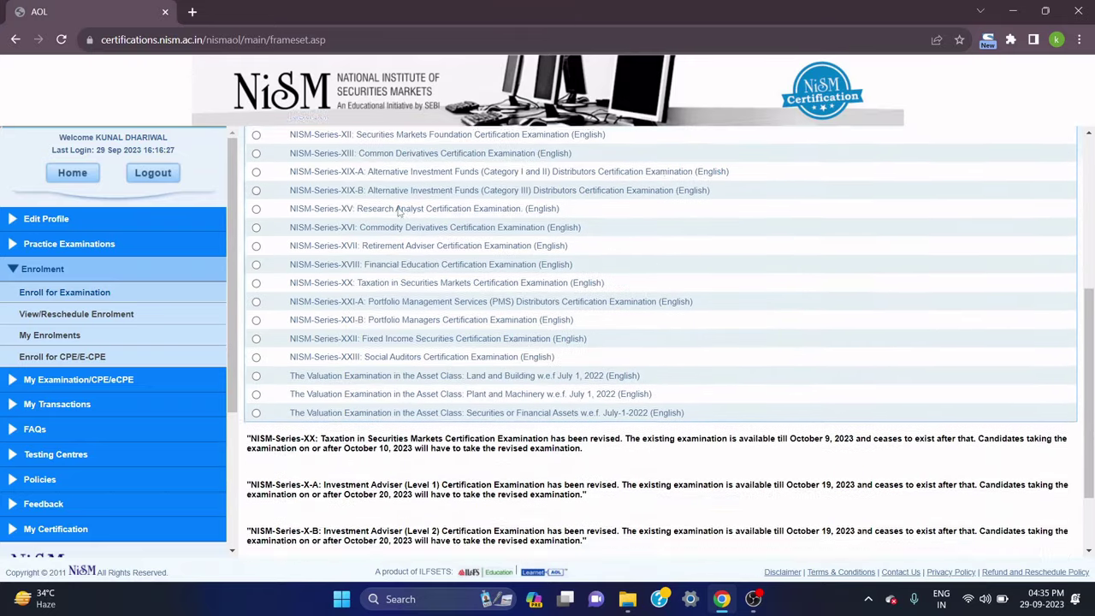
pyautogui.scroll(-1, 398, 211)
pyautogui.scroll(5, 418, 203)
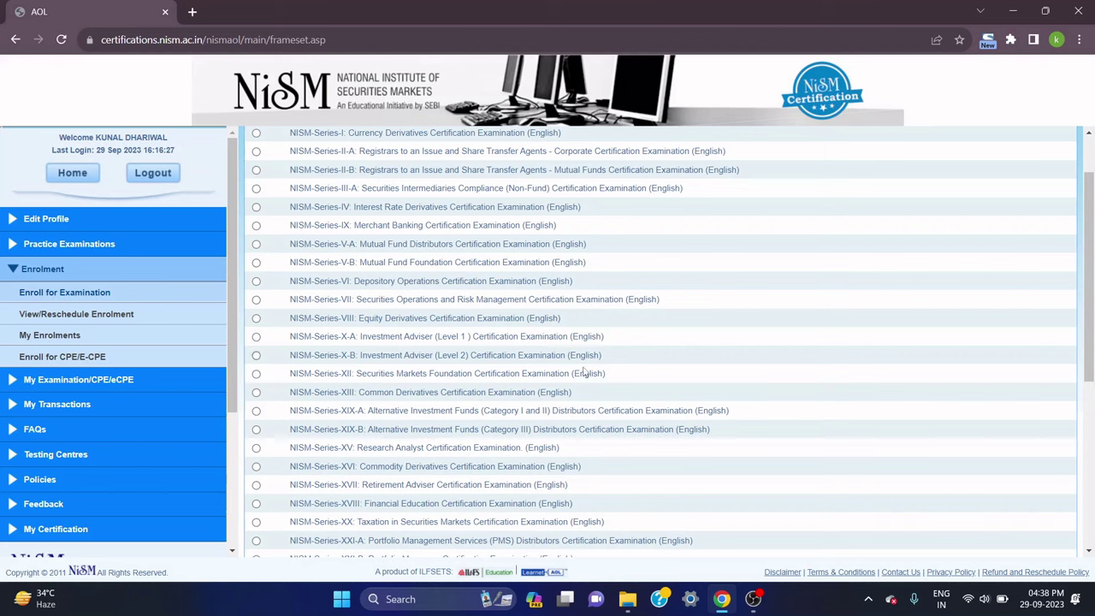
pyautogui.click(257, 467)
pyautogui.scroll(-3, 506, 392)
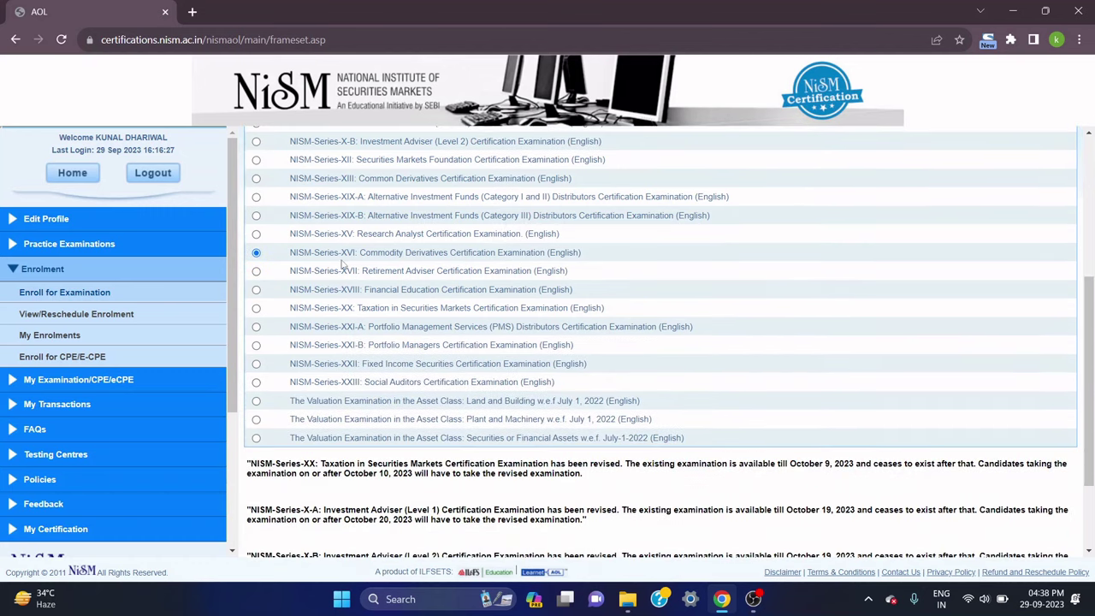
pyautogui.scroll(-2, 544, 274)
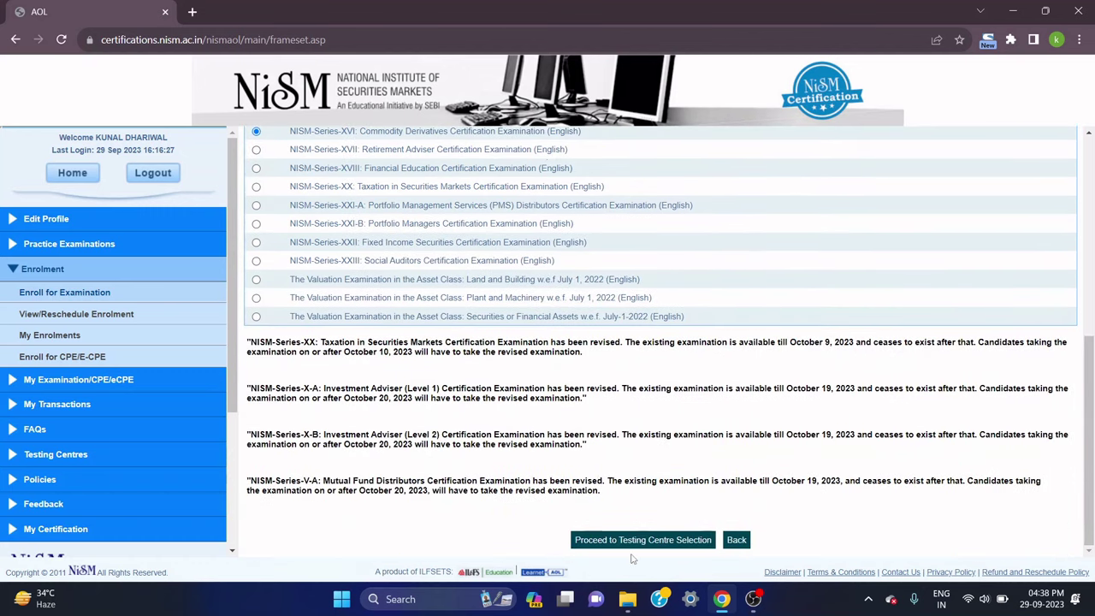
pyautogui.click(674, 546)
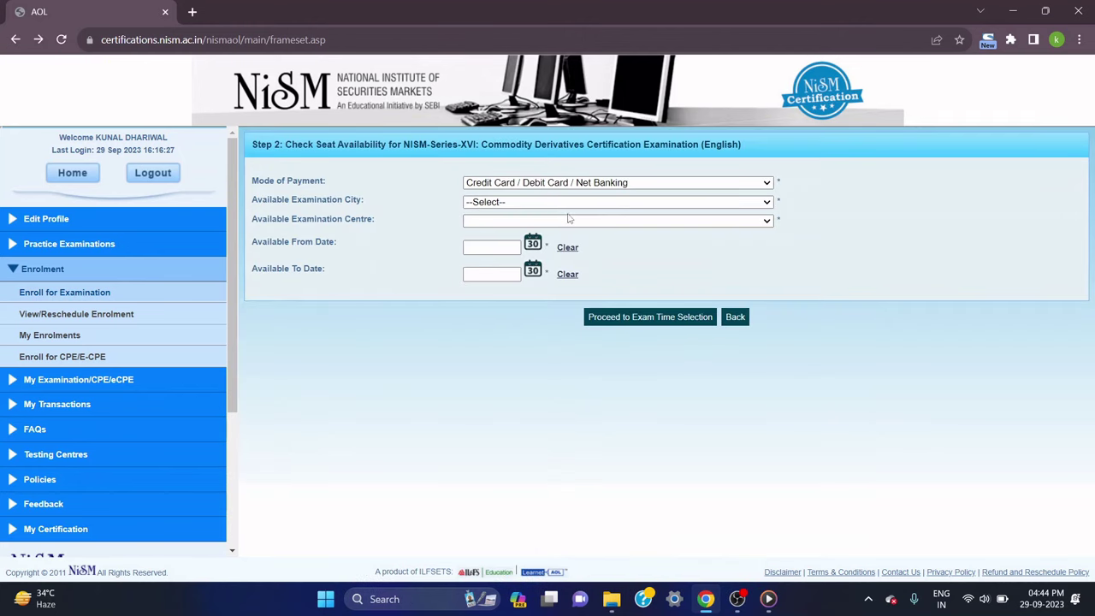
# Choose Credit Card / Debit Card / Net Banking as payment mode, Dehradun as examination city, and Dehradun - Rajpur Road - NSEiT as centre.
pyautogui.click(614, 190)
pyautogui.click(609, 195)
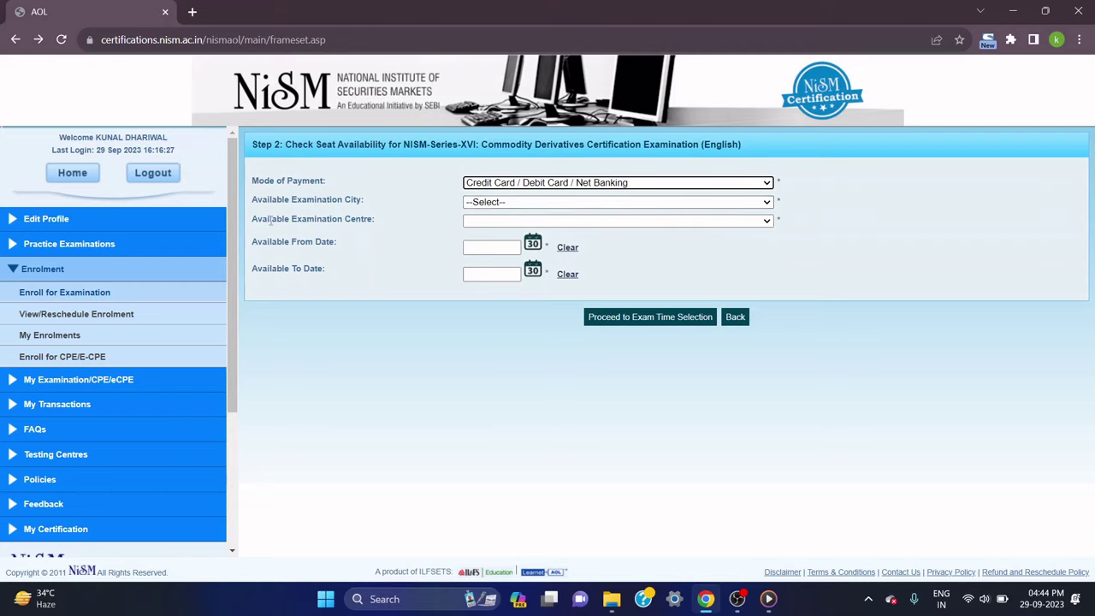
pyautogui.click(547, 202)
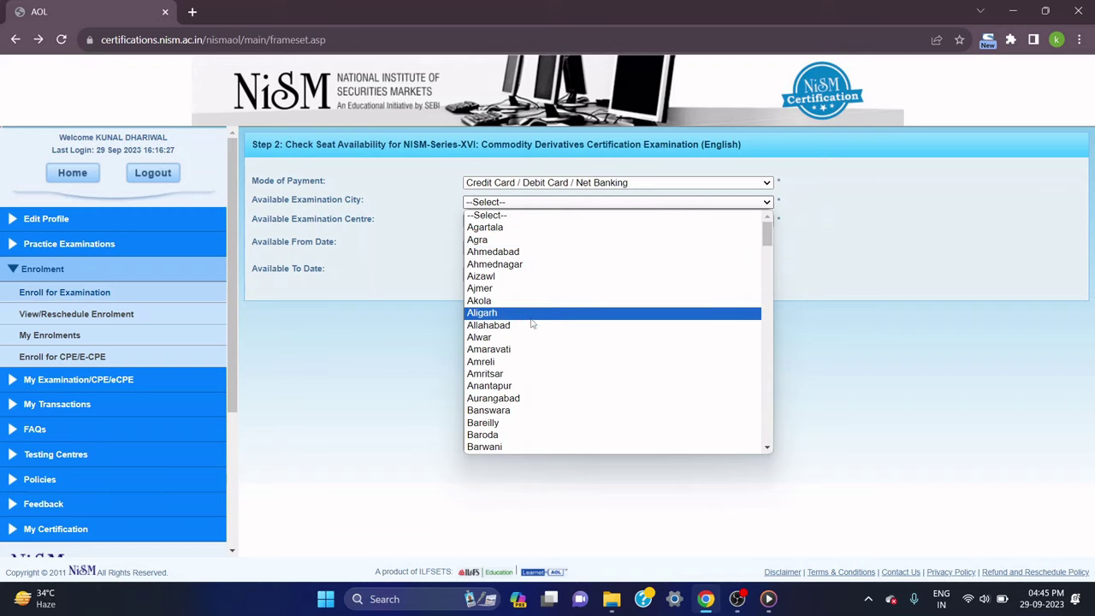
pyautogui.scroll(-6, 530, 334)
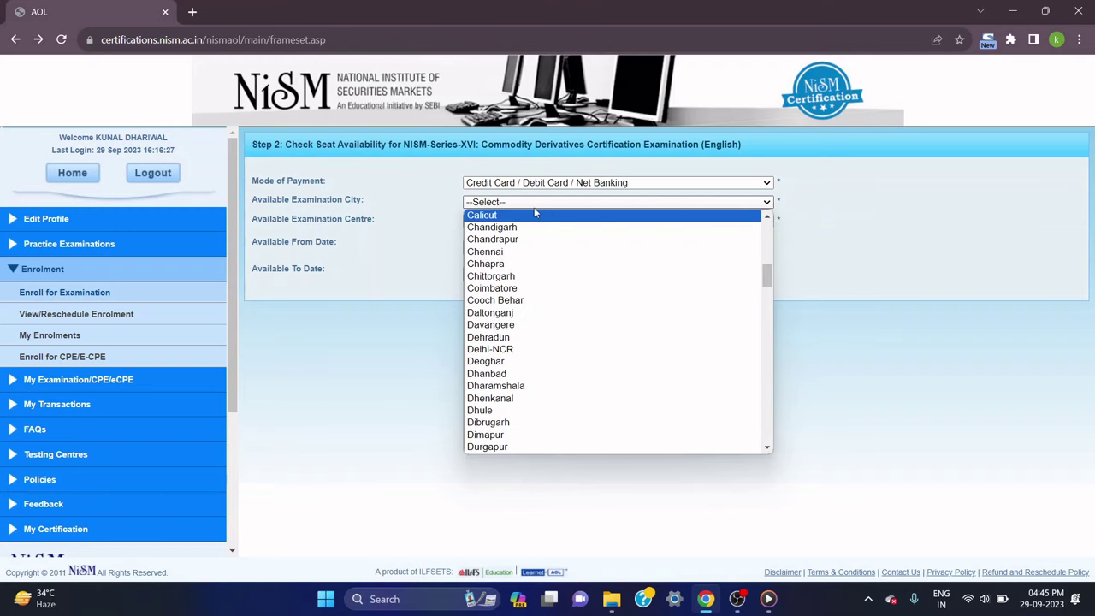
pyautogui.press('d')
pyautogui.press('e')
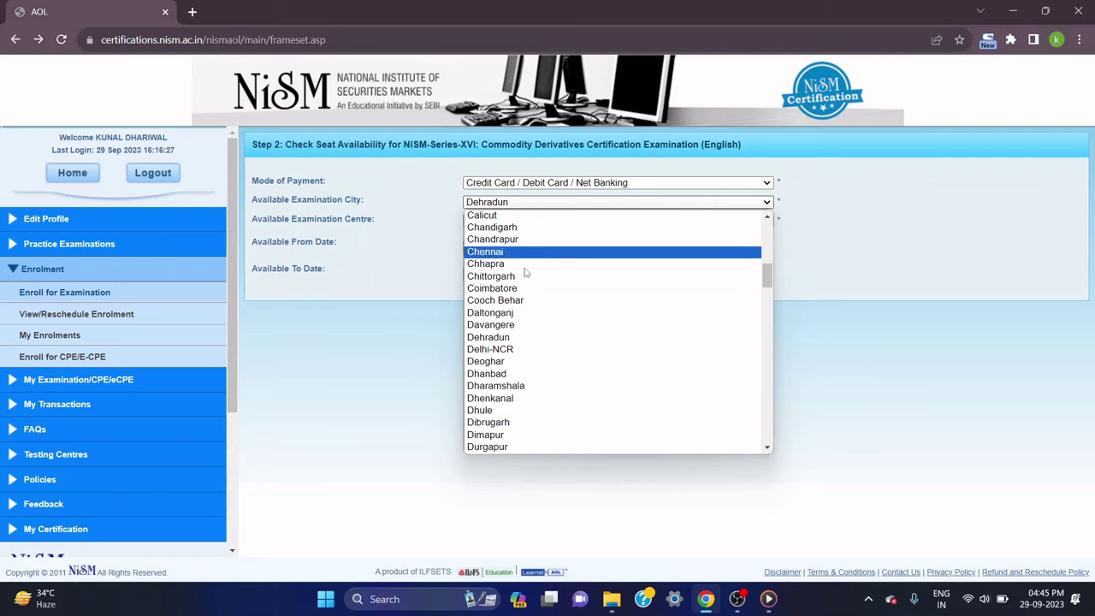
pyautogui.click(490, 337)
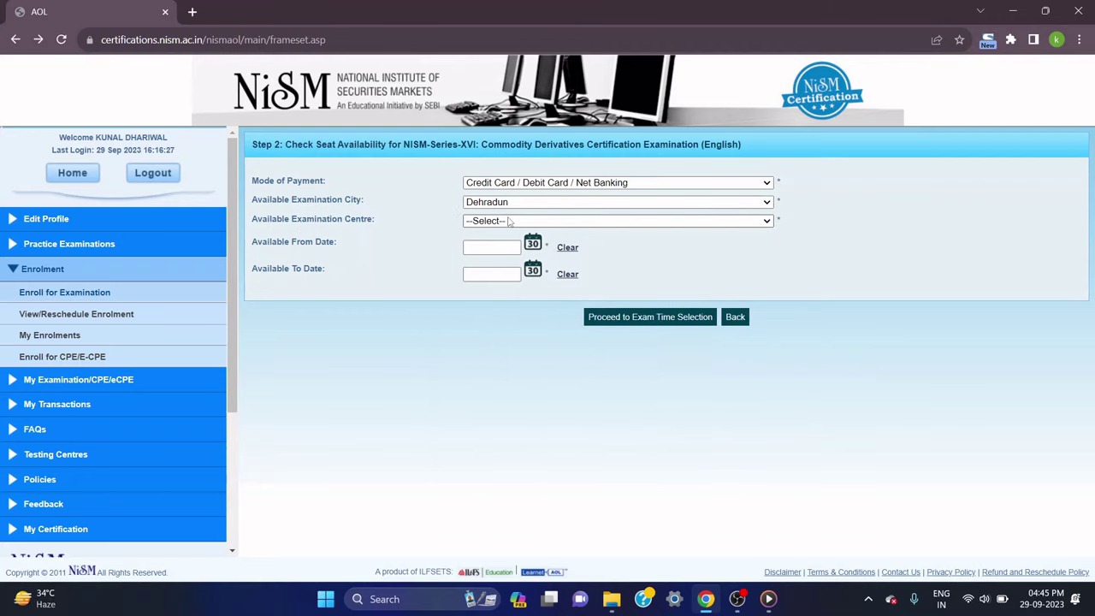
pyautogui.click(508, 221)
pyautogui.click(514, 241)
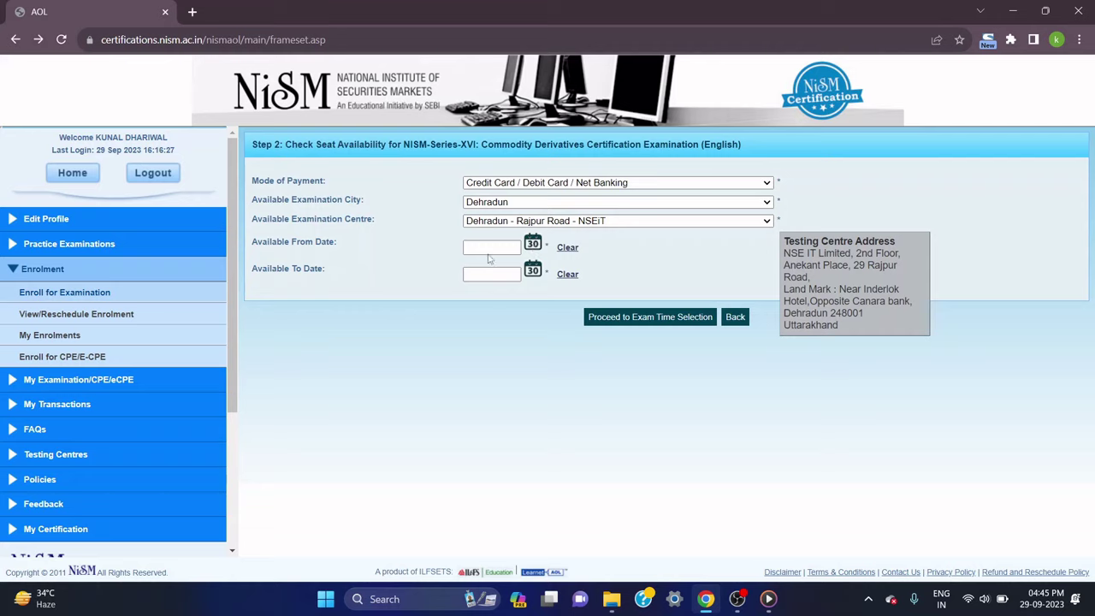
# Set the availability dates from 29/09/2023 to 31/10/2023 and proceed to exam time selection.
pyautogui.click(539, 245)
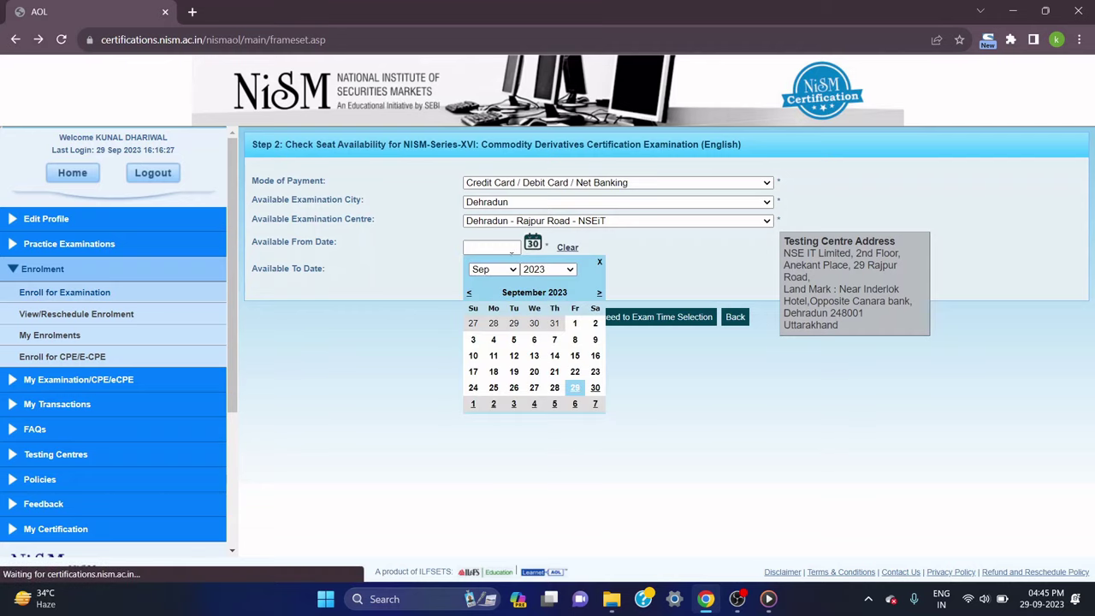
pyautogui.click(575, 389)
pyautogui.click(532, 269)
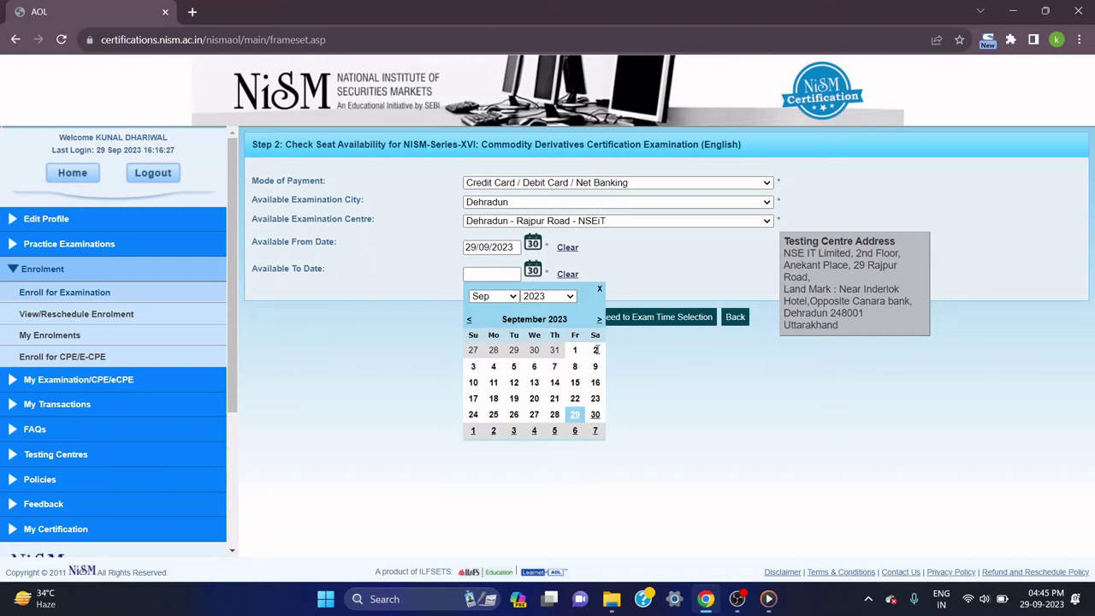
pyautogui.click(599, 320)
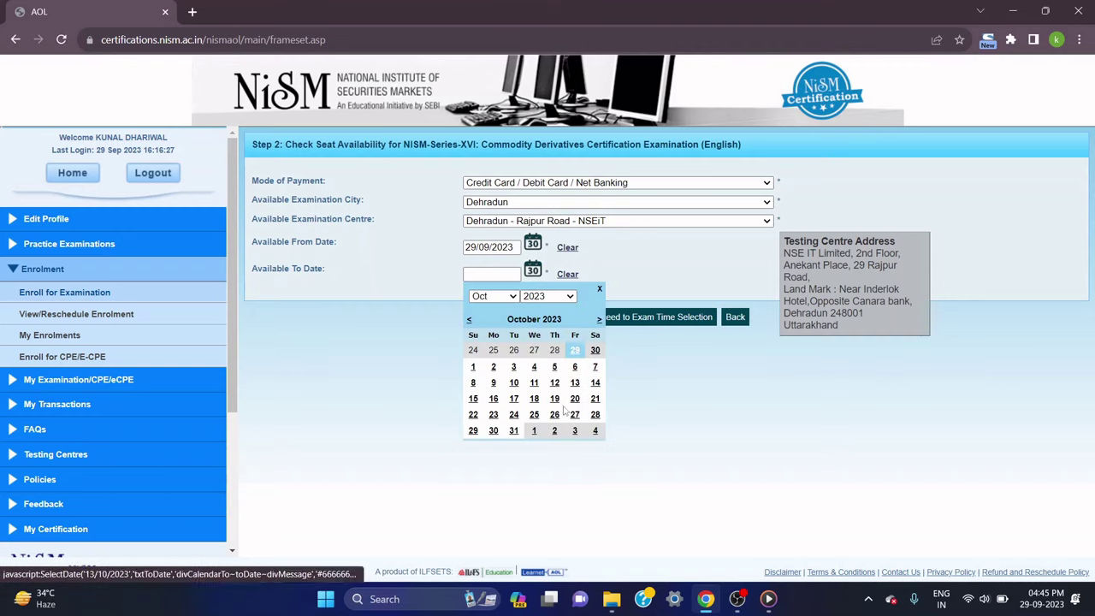
pyautogui.click(514, 432)
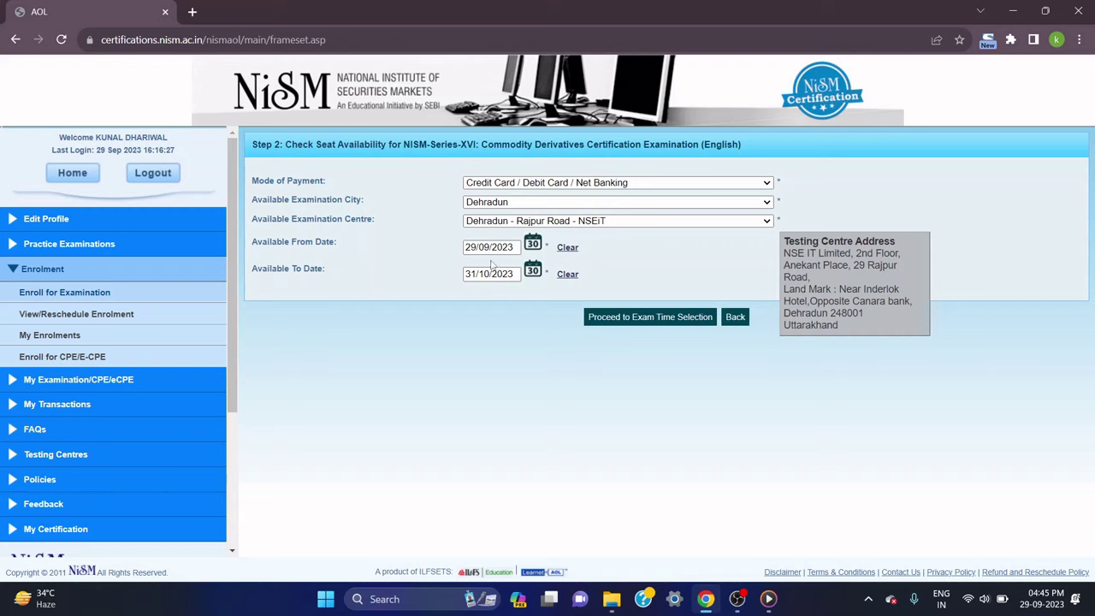
pyautogui.click(676, 318)
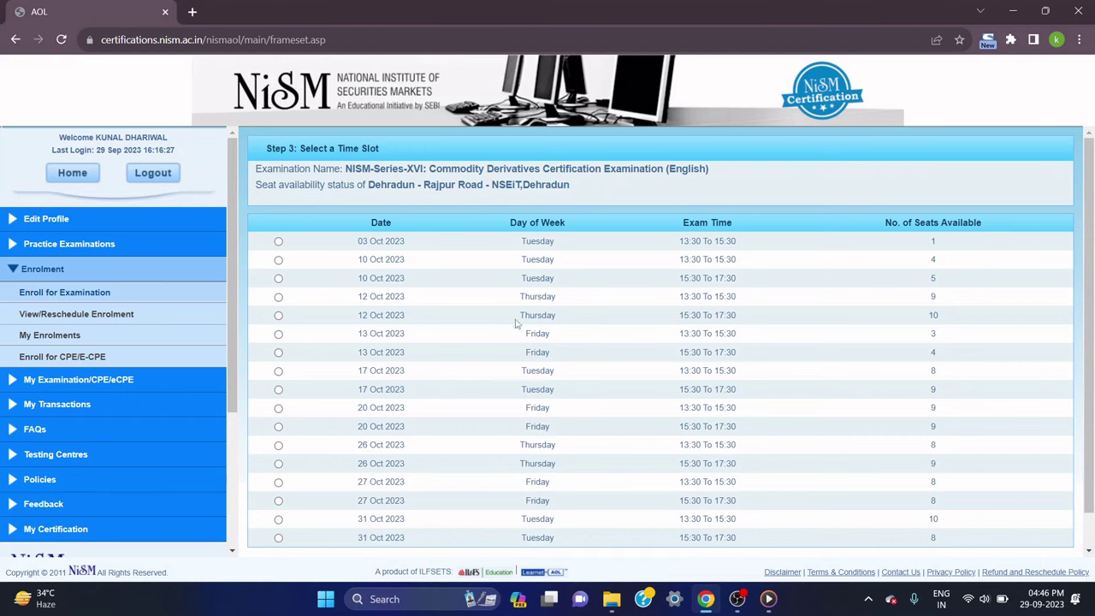
# Select the 12 Oct 2023 slot from 15:30 to 17:30 and enroll for the examination.
pyautogui.scroll(-1, 557, 425)
pyautogui.scroll(1, 502, 385)
pyautogui.scroll(-1, 725, 330)
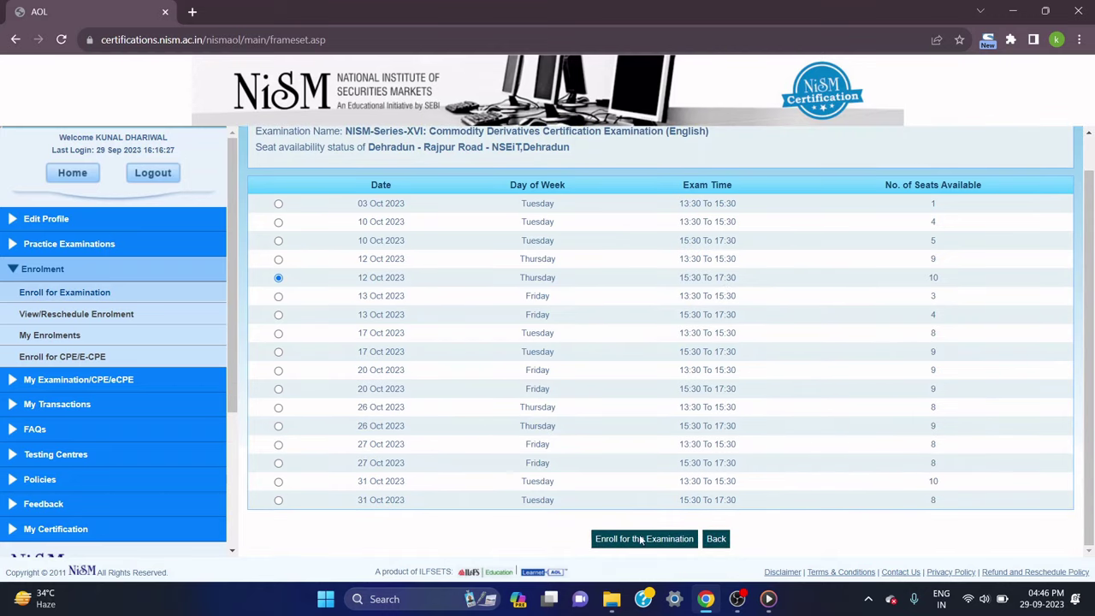
pyautogui.scroll(1, 416, 333)
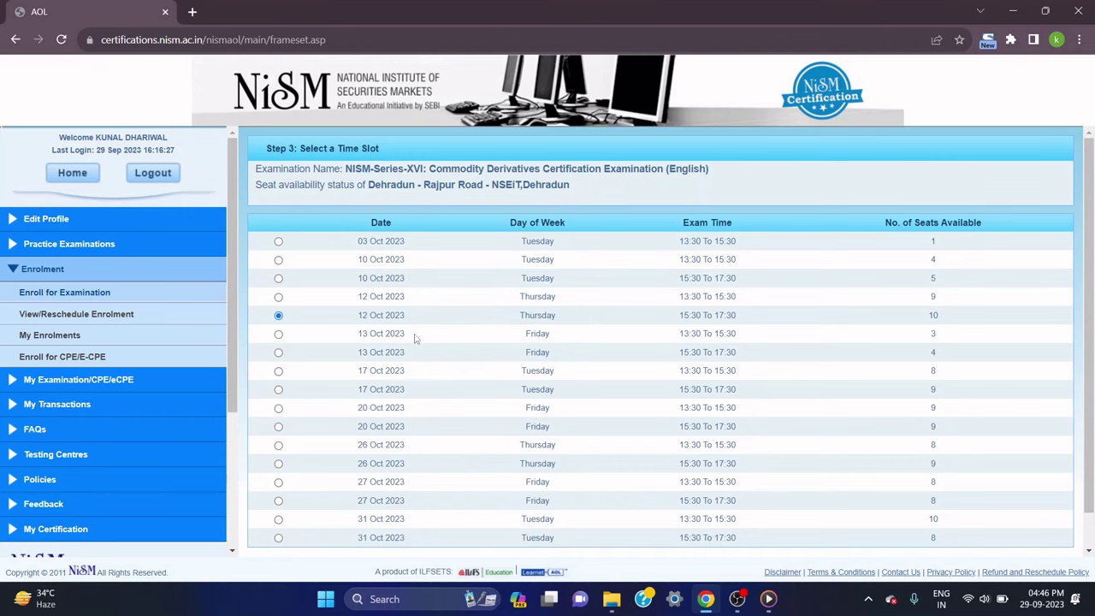
pyautogui.scroll(-1, 499, 403)
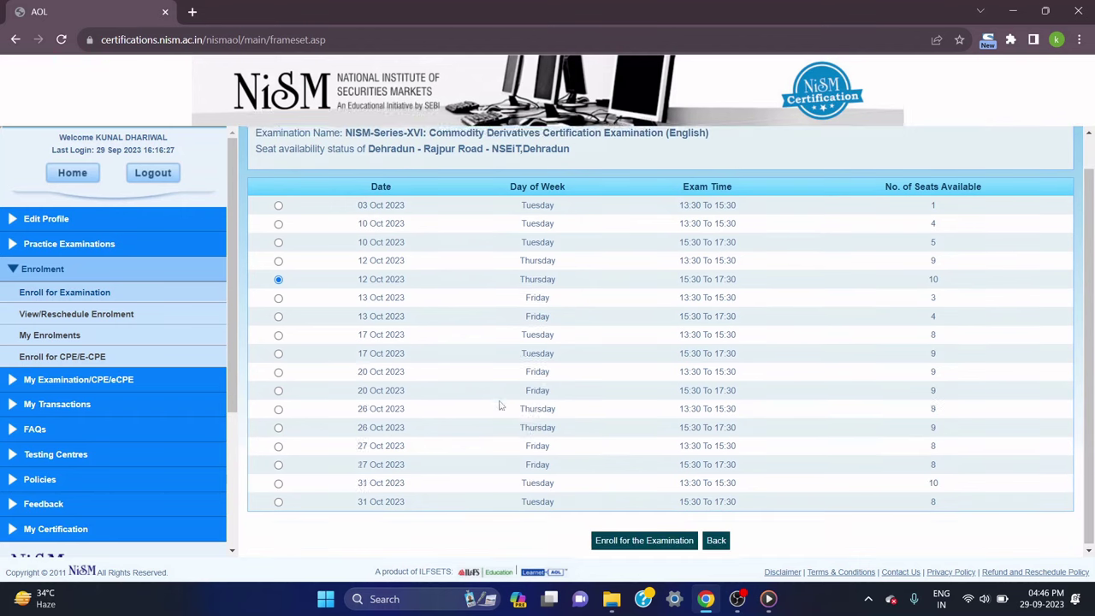
pyautogui.click(658, 540)
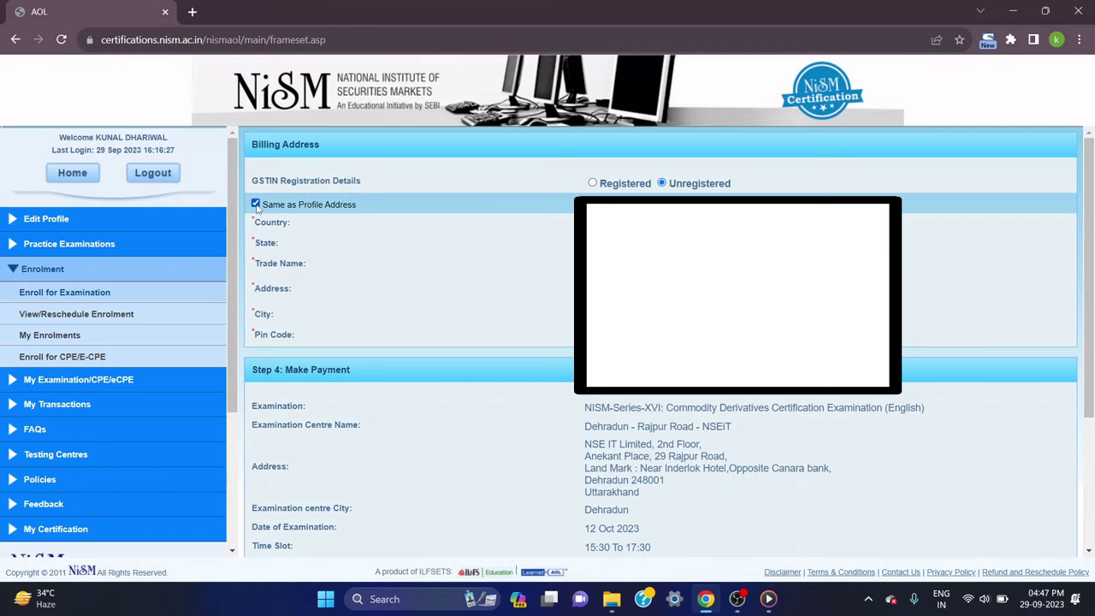
# Agree to the terms and conditions, book the exam seat, and confirm the booking and transaction notices.
pyautogui.scroll(-3, 494, 278)
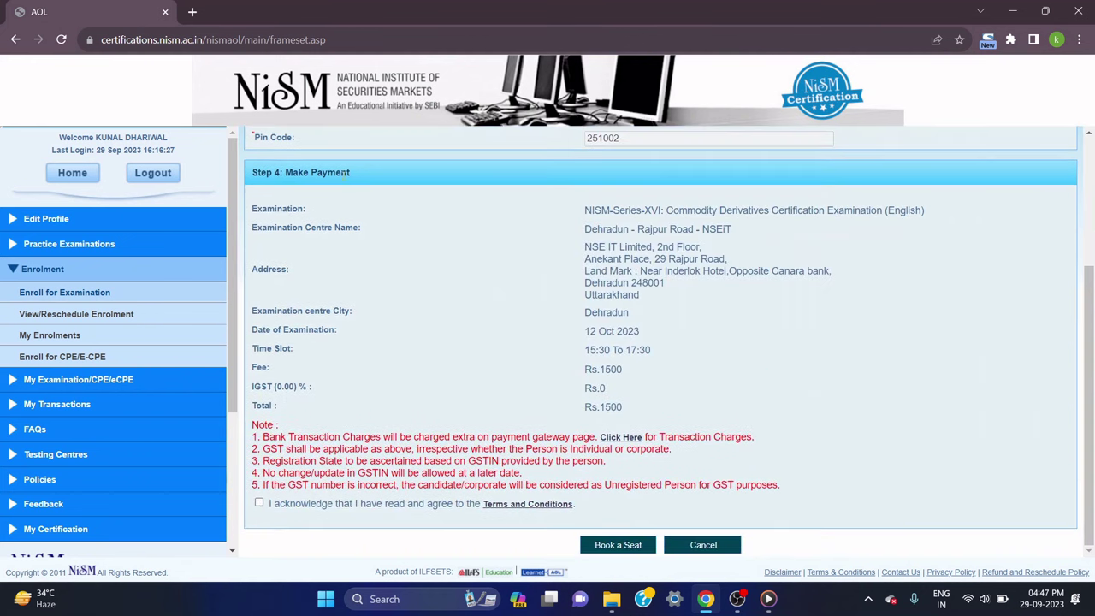
pyautogui.click(624, 551)
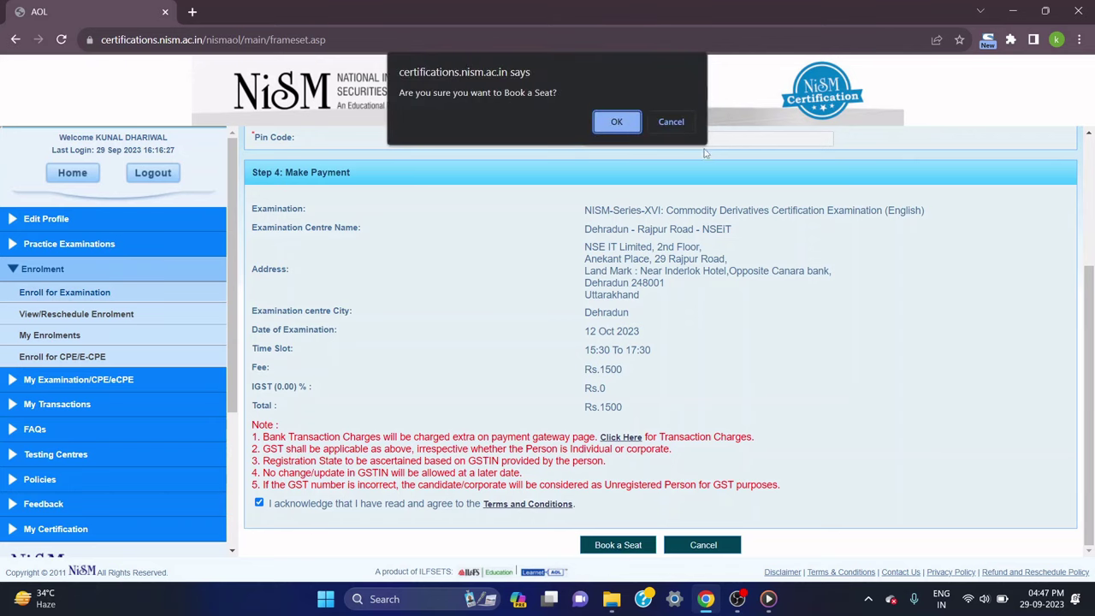
pyautogui.click(612, 123)
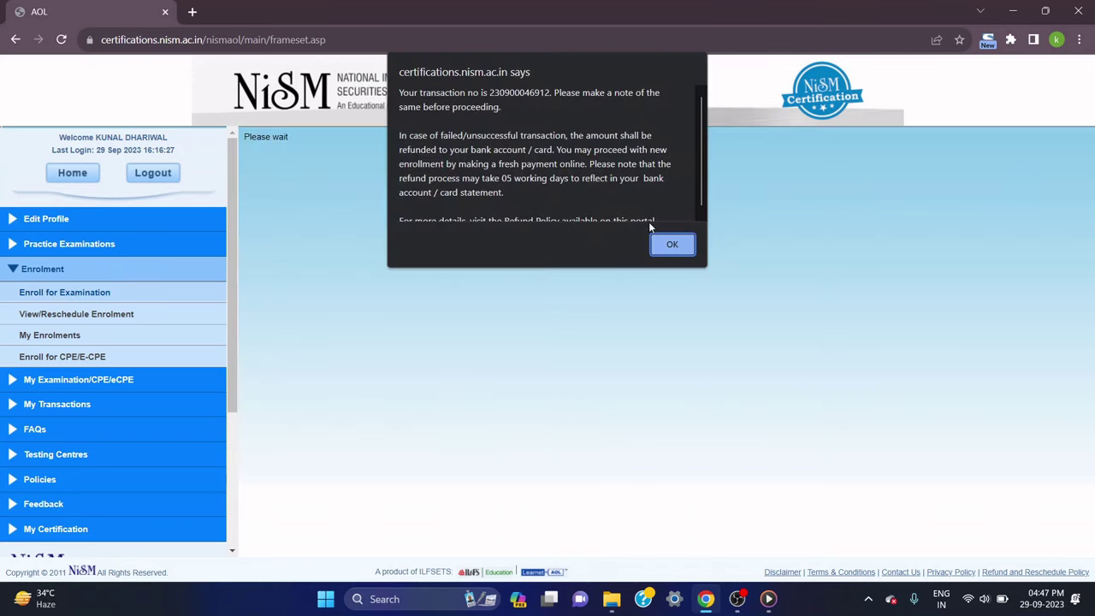
pyautogui.click(668, 247)
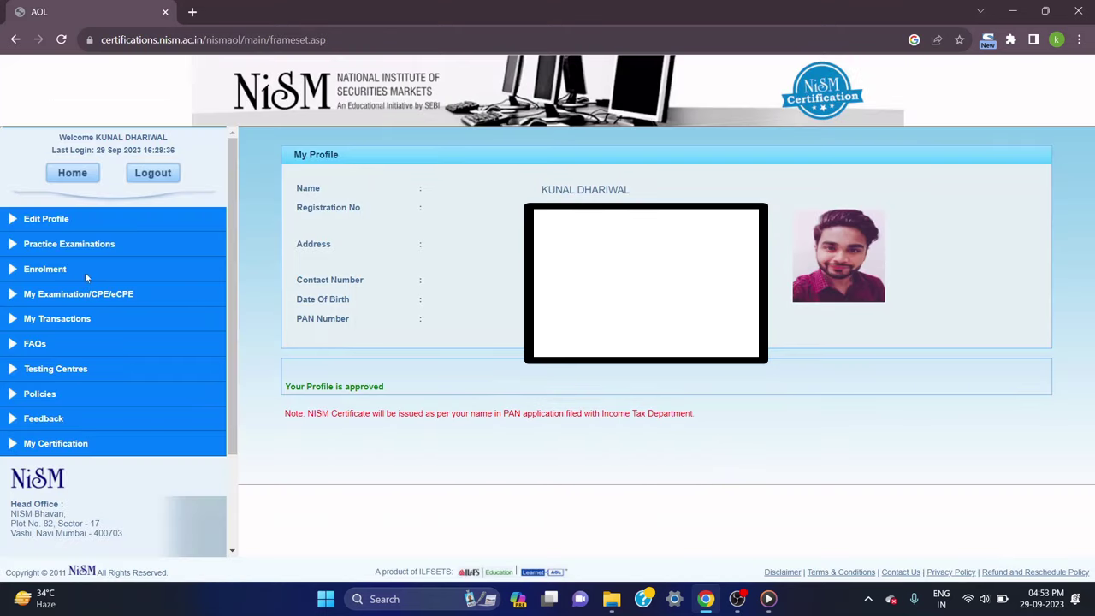
# Check the enrolled examinations and transactions pages, and open My Enrolments.
pyautogui.click(41, 296)
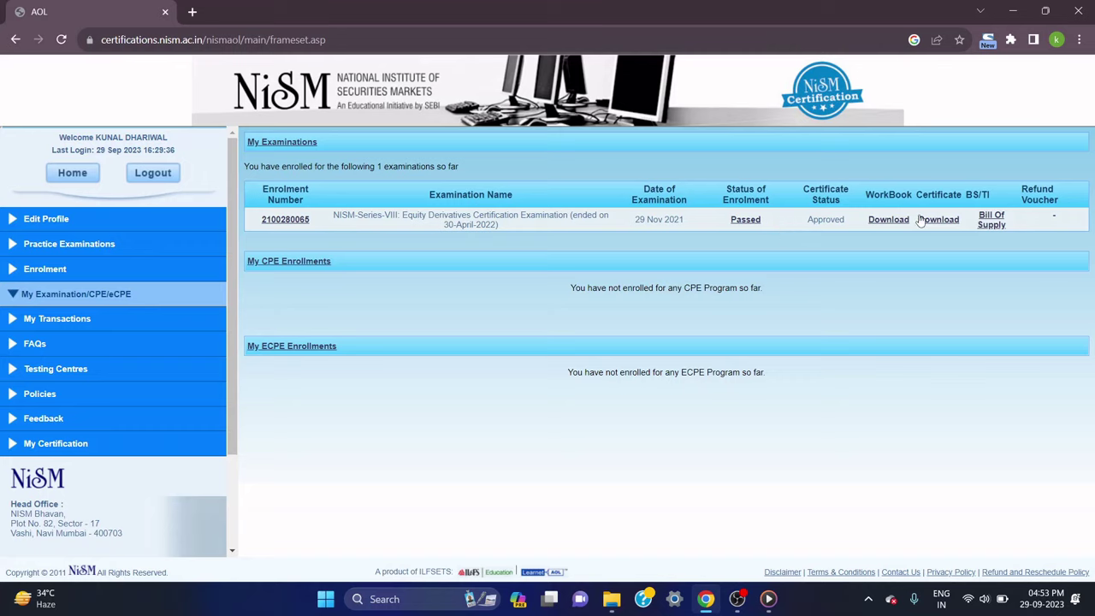
pyautogui.click(61, 320)
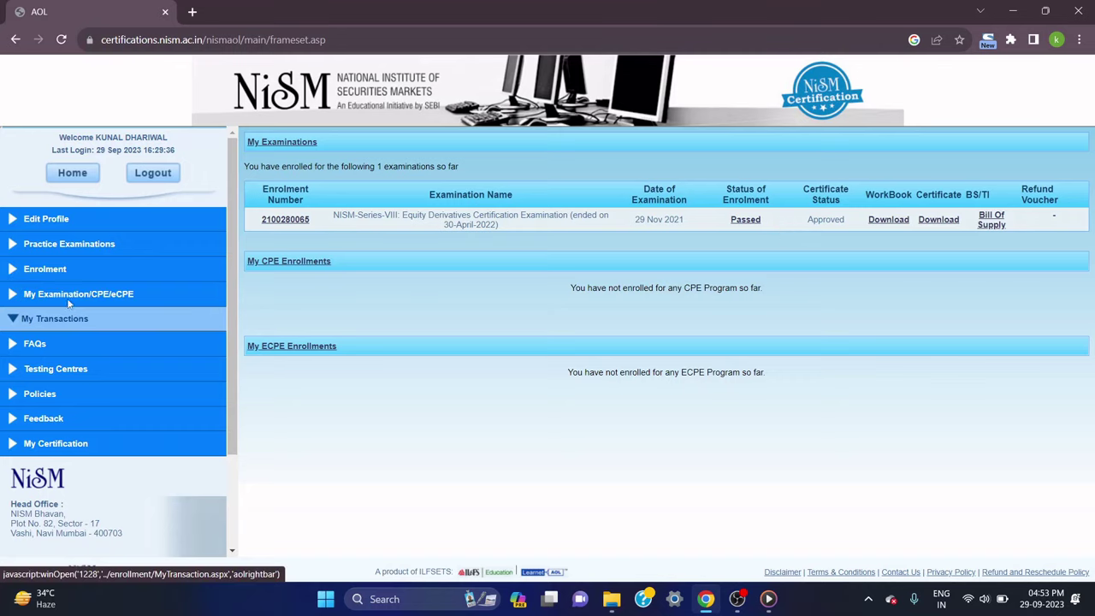
pyautogui.click(65, 272)
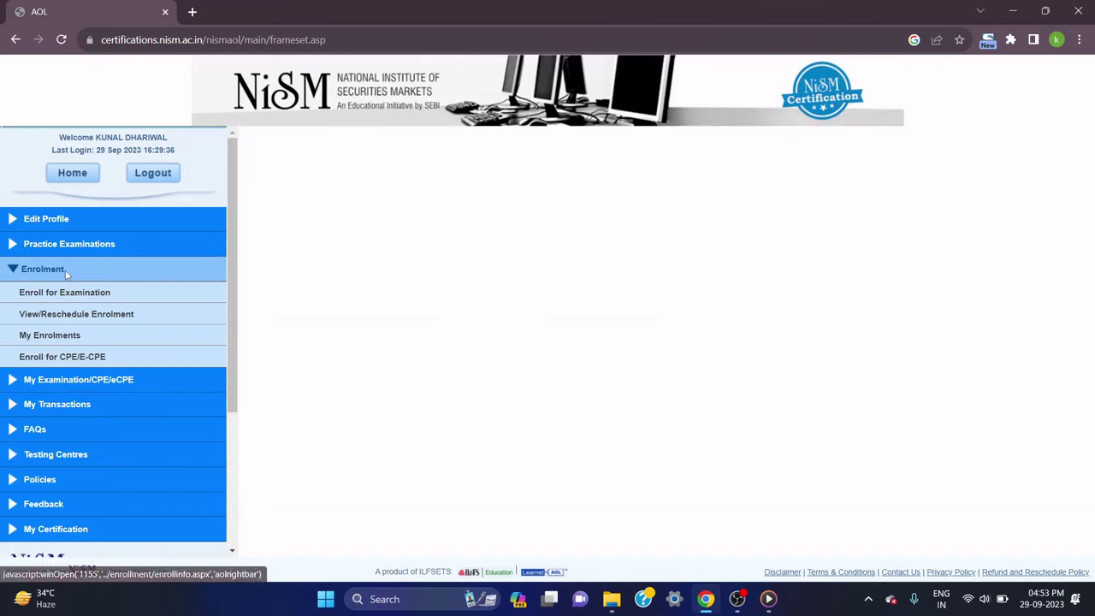
pyautogui.click(59, 341)
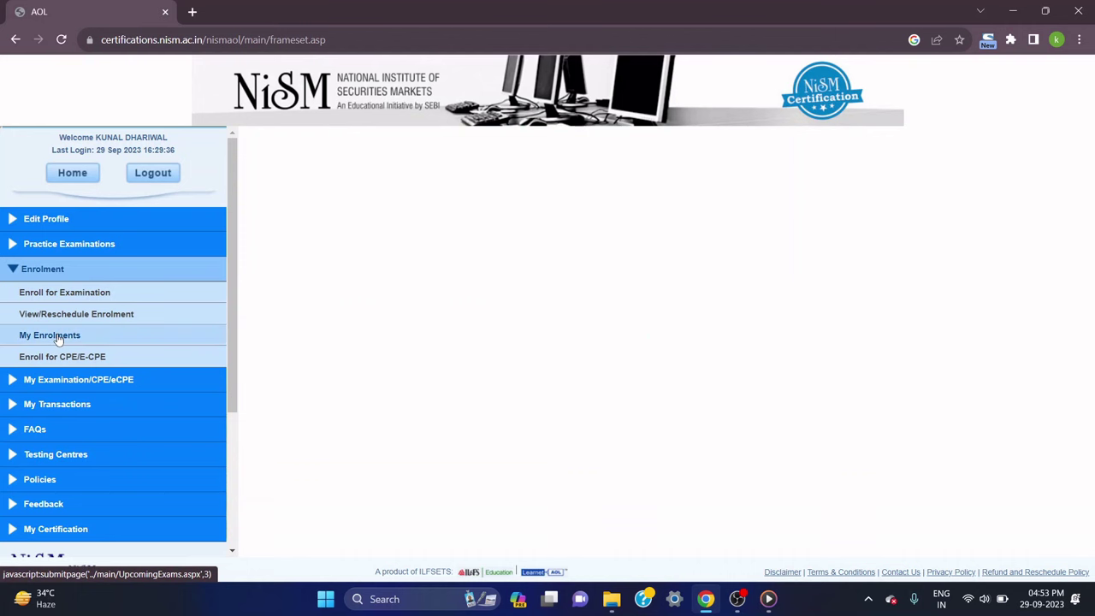